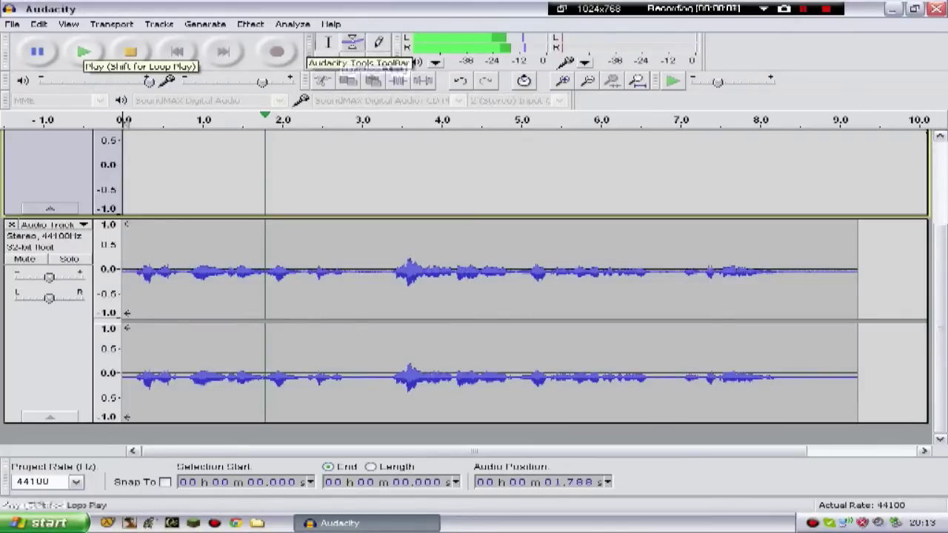
pyautogui.click(130, 52)
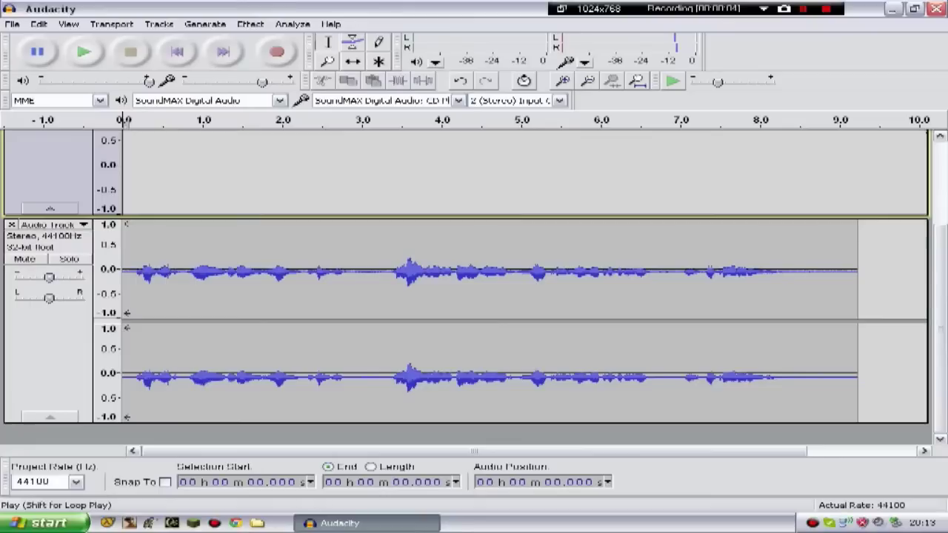
pyautogui.press('space')
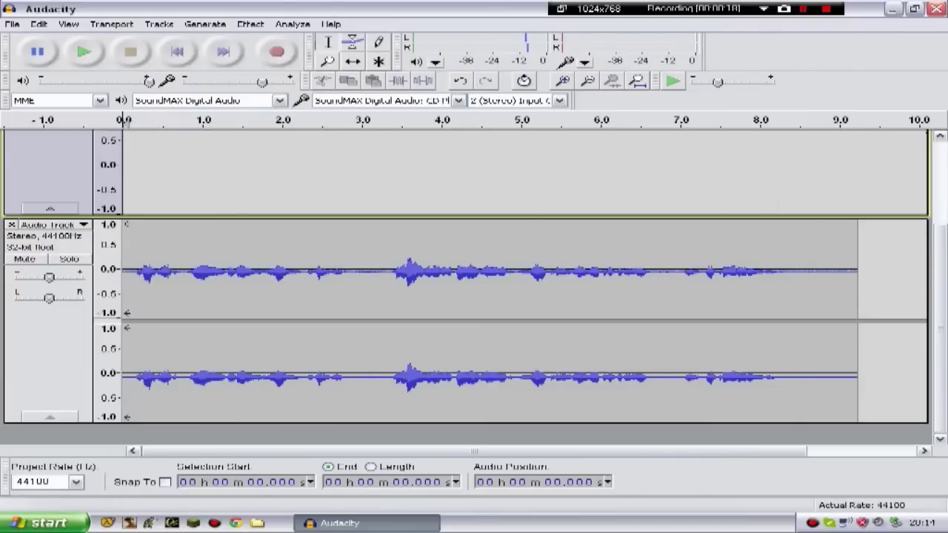
# - Capture a noise profile from the silent tail between 8.278 and 9.228 s
pyautogui.click(250, 23)
pyautogui.click(750, 296)
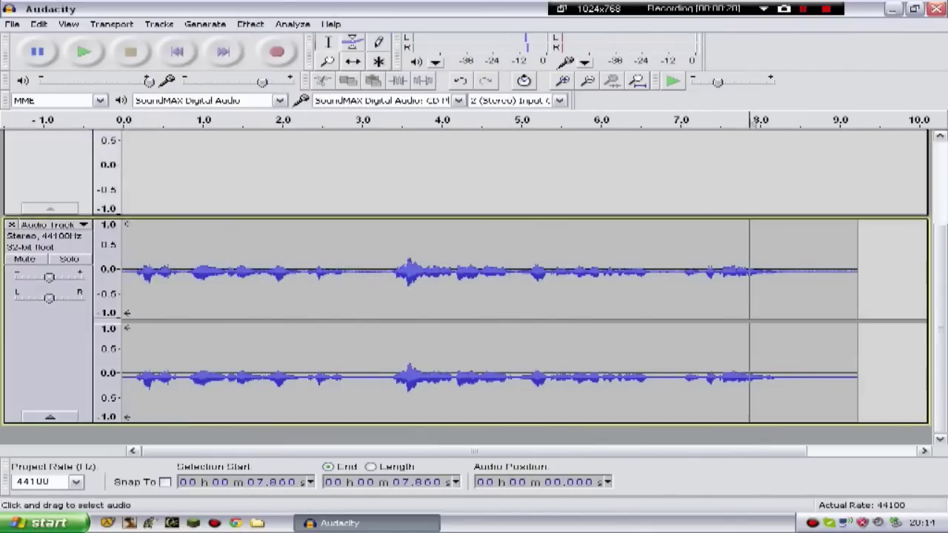
pyautogui.click(783, 296)
pyautogui.moveTo(783, 296); pyautogui.dragTo(858, 296)
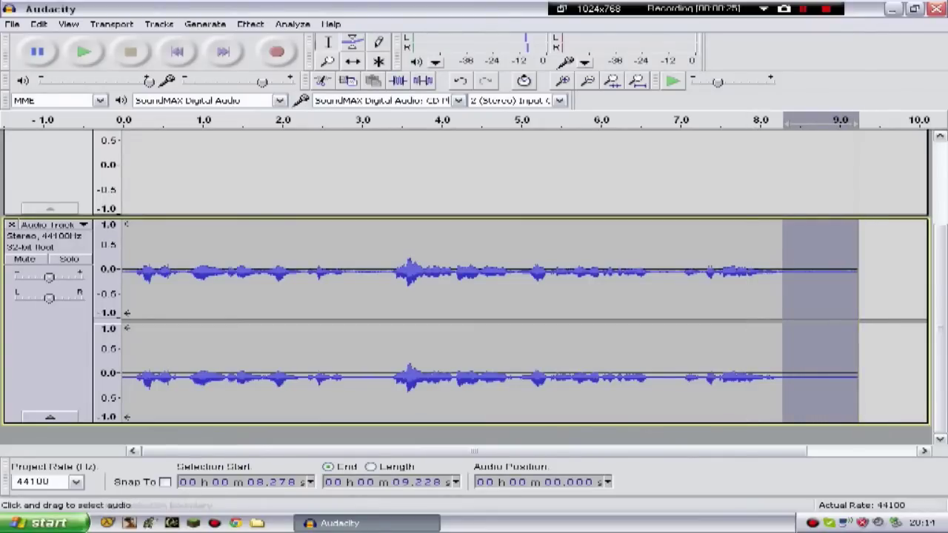
pyautogui.click(250, 24)
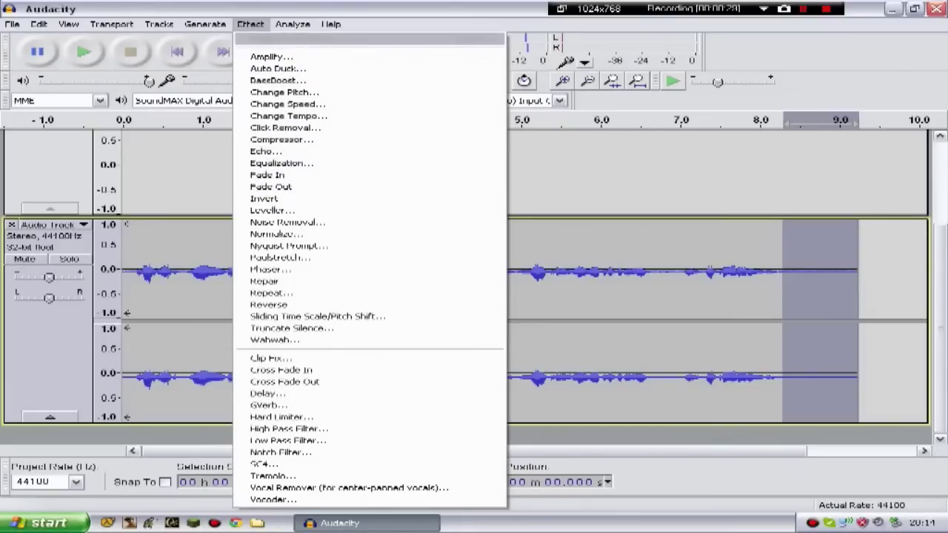
pyautogui.click(288, 222)
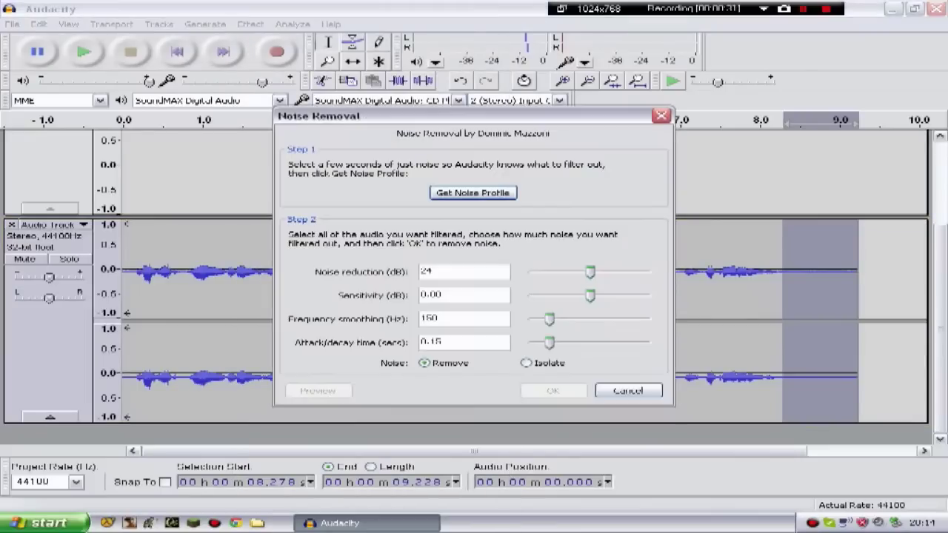
pyautogui.click(473, 192)
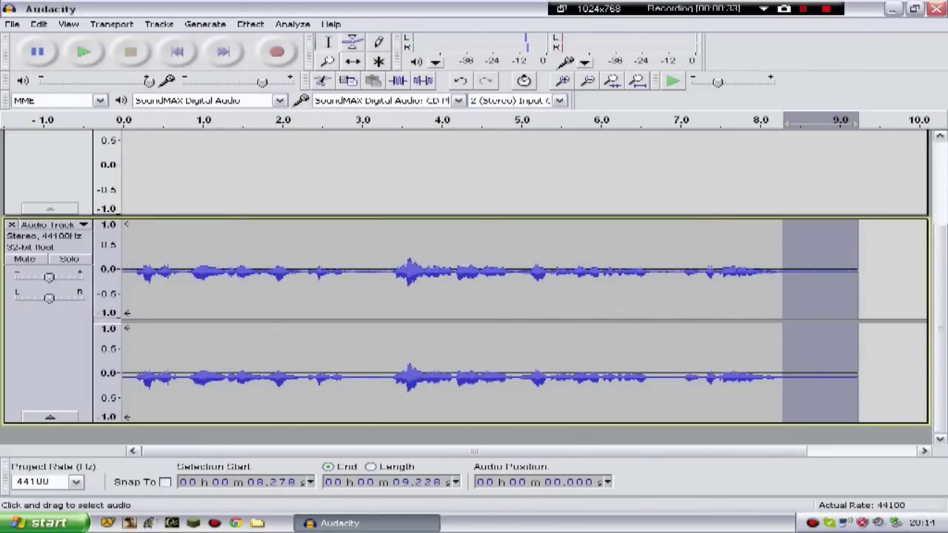
# - Apply Noise Removal at 24 dB to the entire voice clip
pyautogui.doubleClick(454, 296)
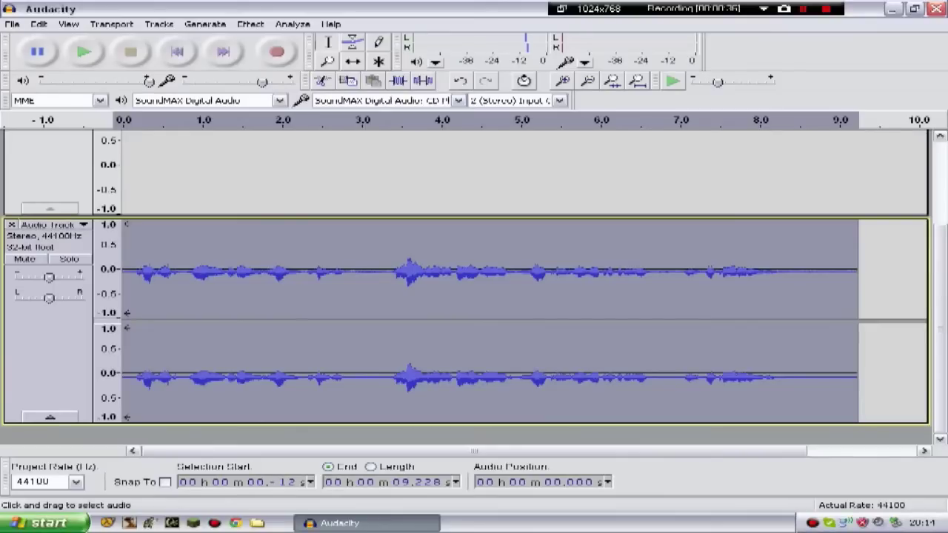
pyautogui.click(250, 24)
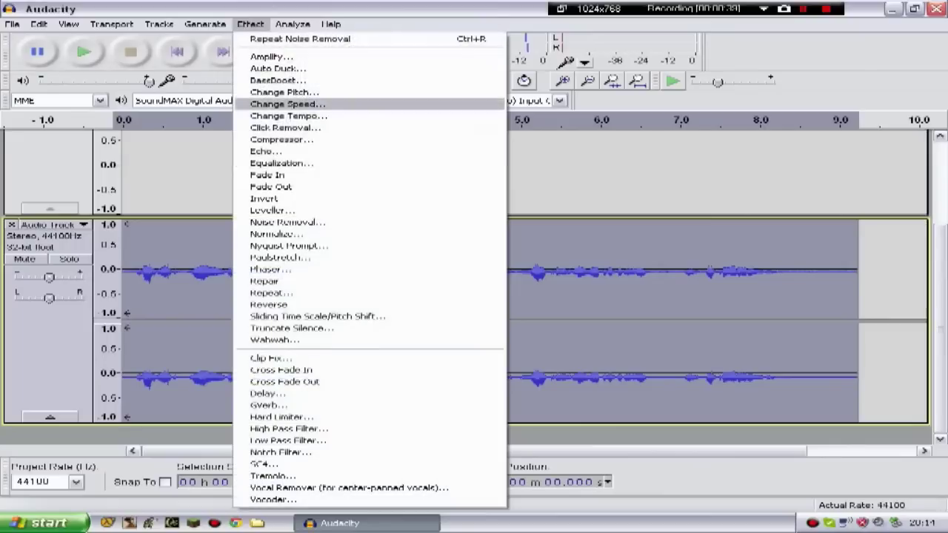
pyautogui.click(287, 222)
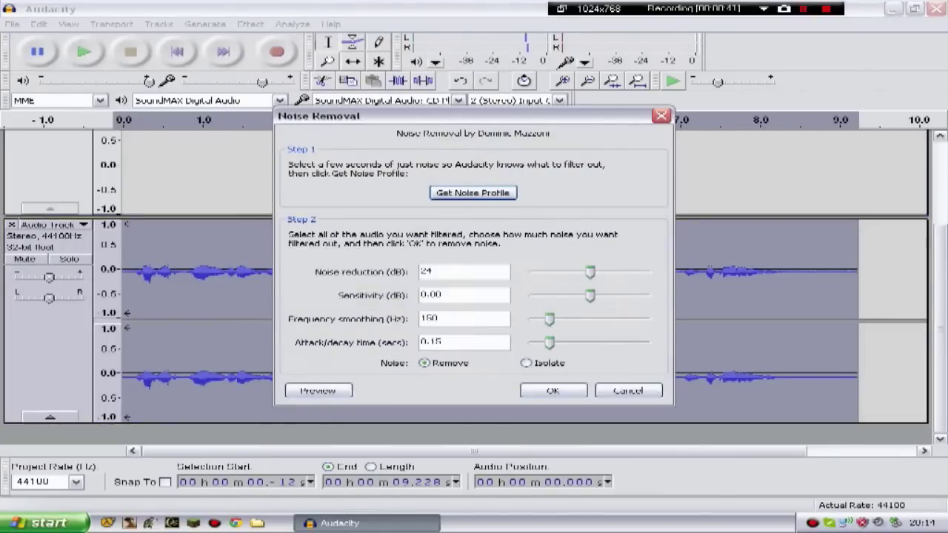
pyautogui.press('Escape')
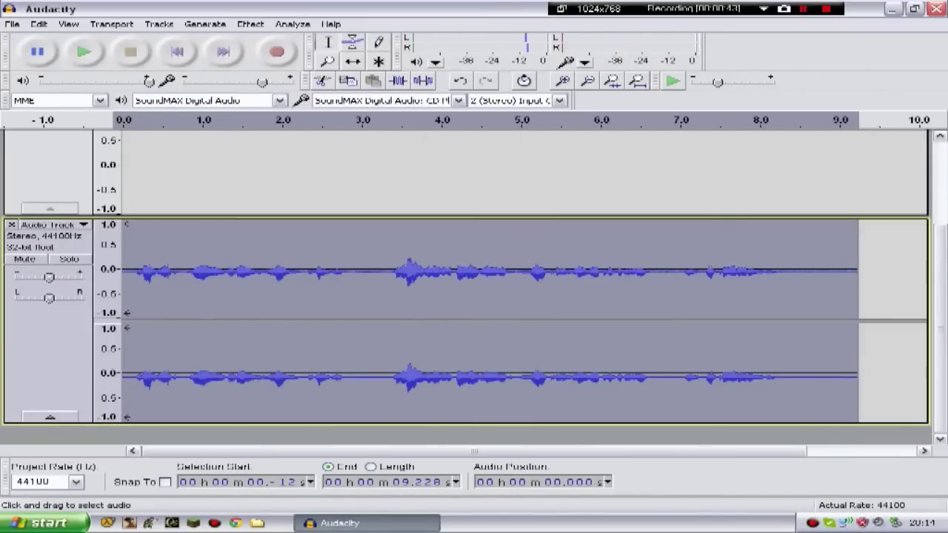
pyautogui.hotkey('ctrl', 'r')
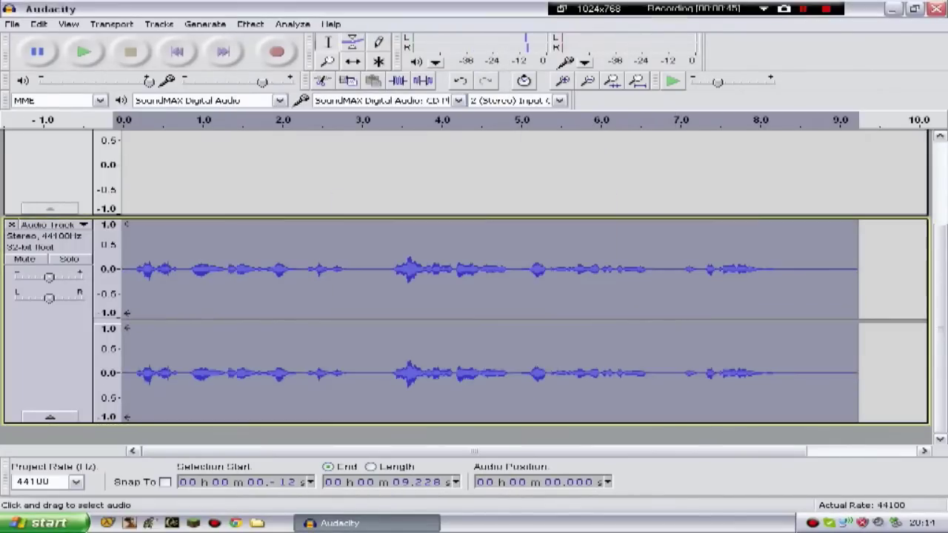
pyautogui.click(84, 52)
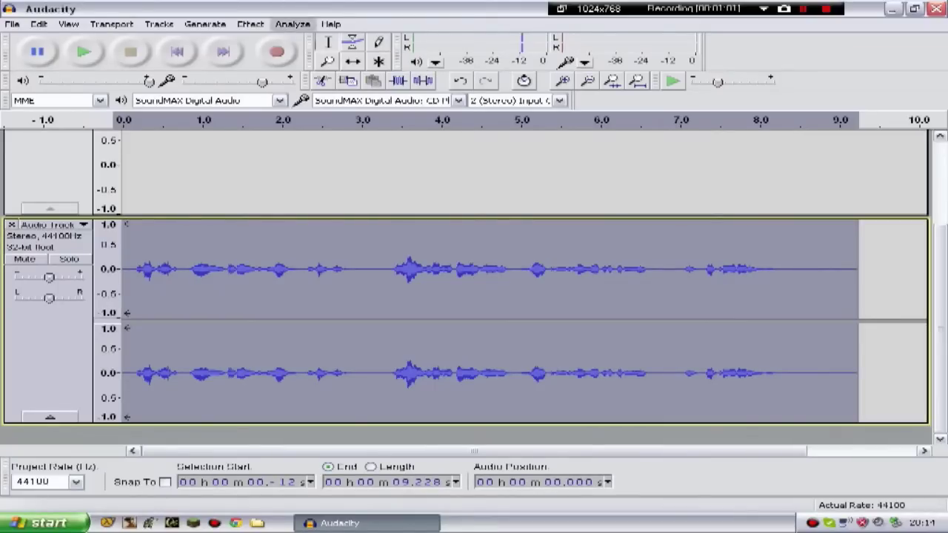
pyautogui.click(250, 24)
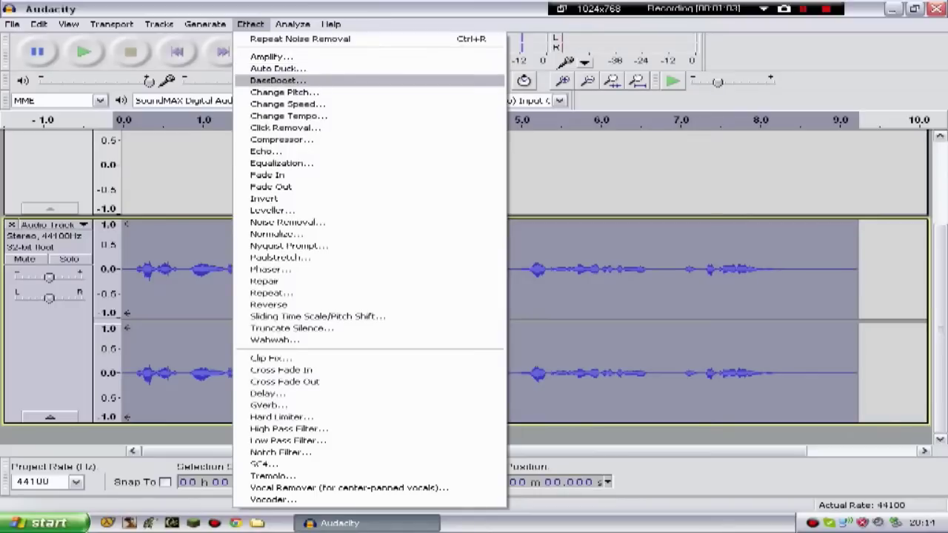
# - Apply BassBoost at 200 Hz with a 19 dB boost, then play the clip back
pyautogui.press('Escape')
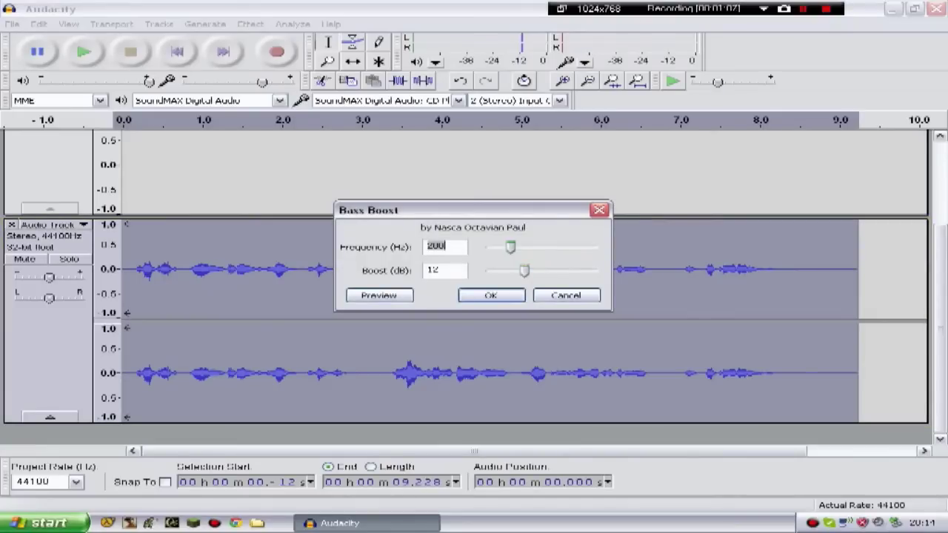
pyautogui.press('Tab')
pyautogui.press('Tab')
pyautogui.write('17')
pyautogui.press('Right')
pyautogui.press('Right')
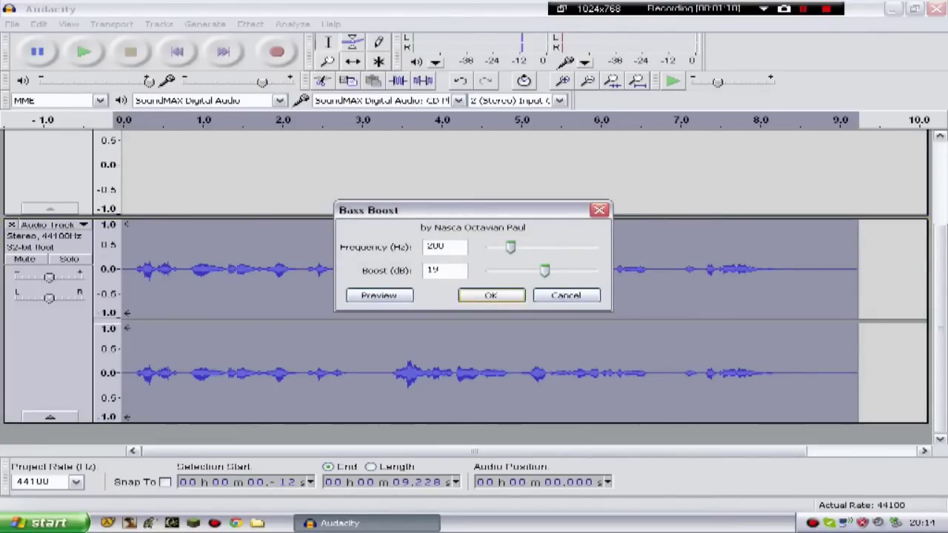
pyautogui.press('Return')
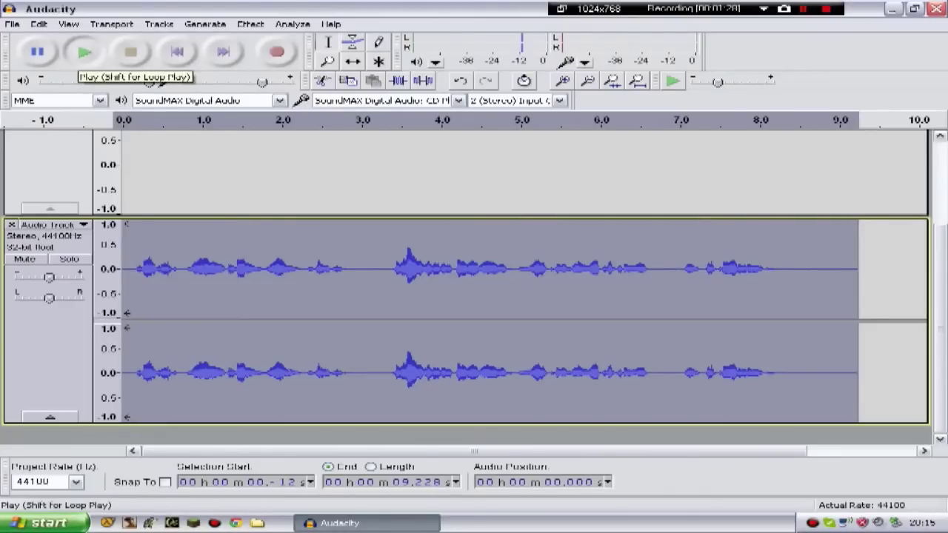
pyautogui.click(84, 54)
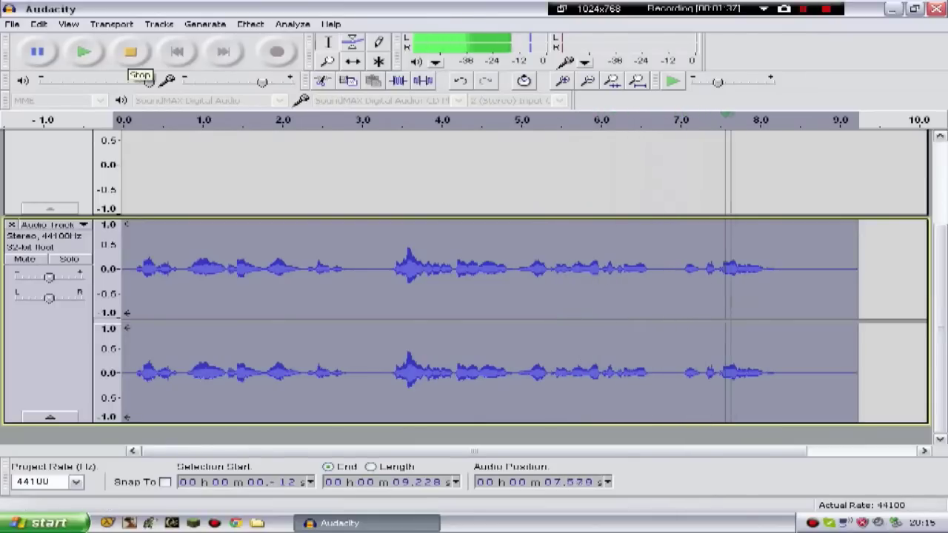
pyautogui.click(135, 59)
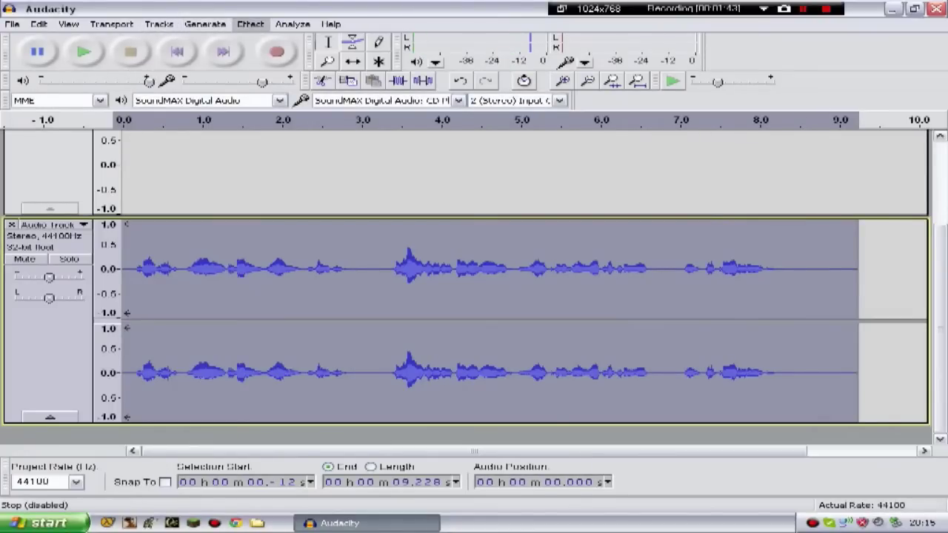
# - Apply the Compressor at -12 dB threshold, 2:1 ratio with make-up gain, then replay the clip
pyautogui.click(251, 23)
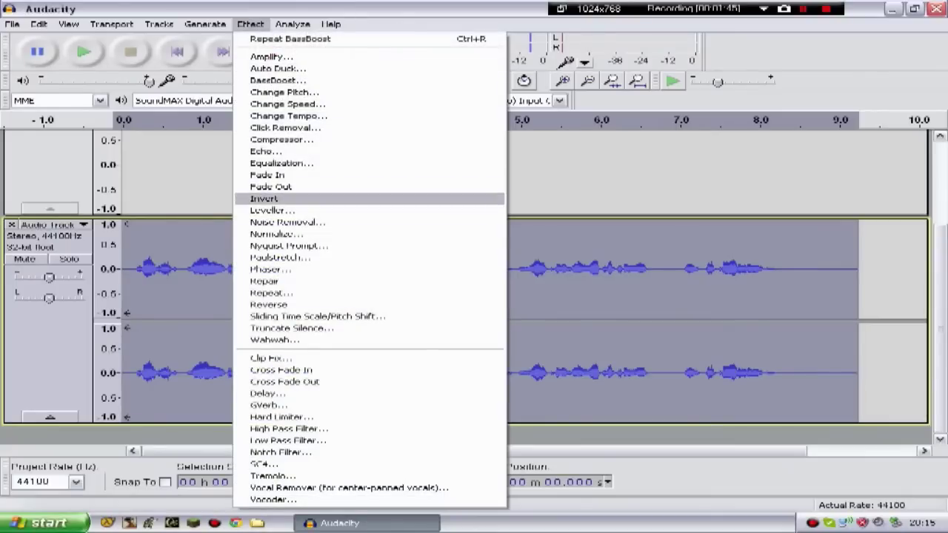
pyautogui.click(282, 139)
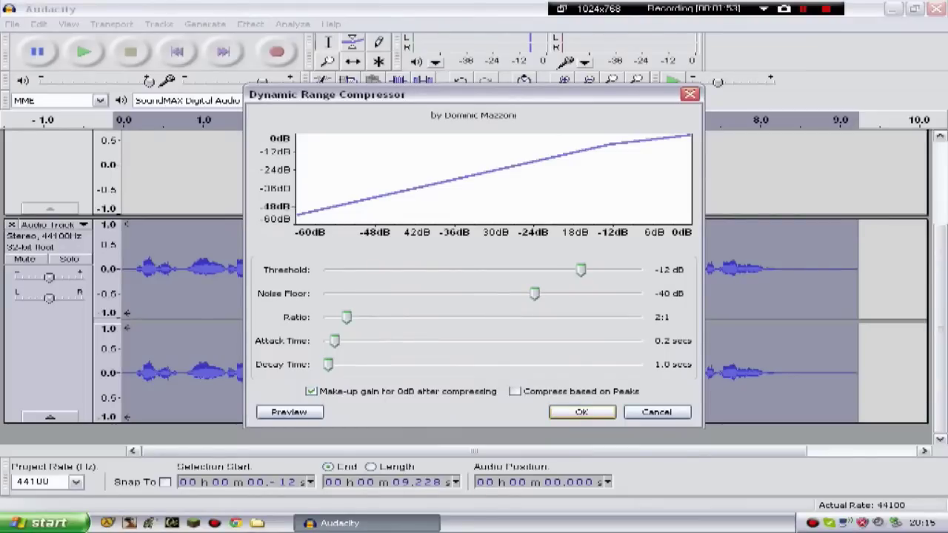
pyautogui.press('Return')
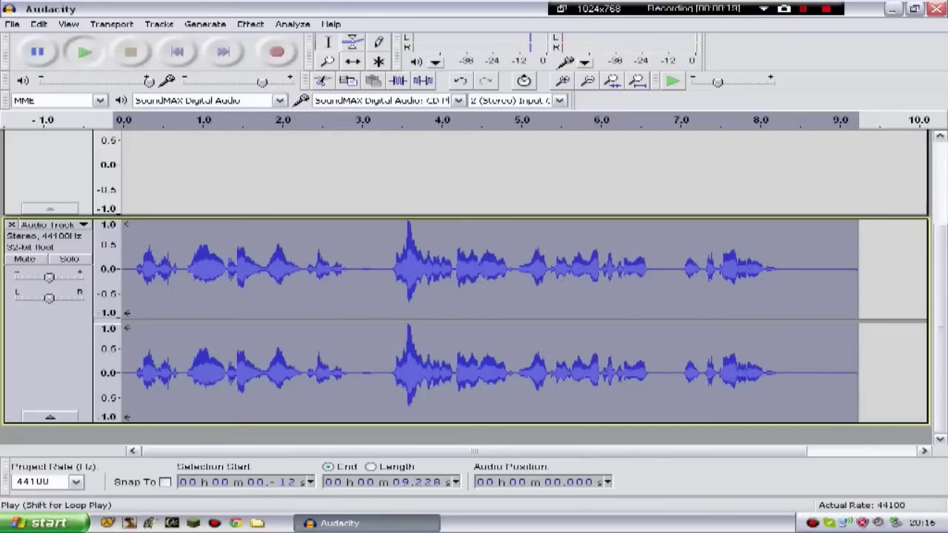
pyautogui.click(84, 52)
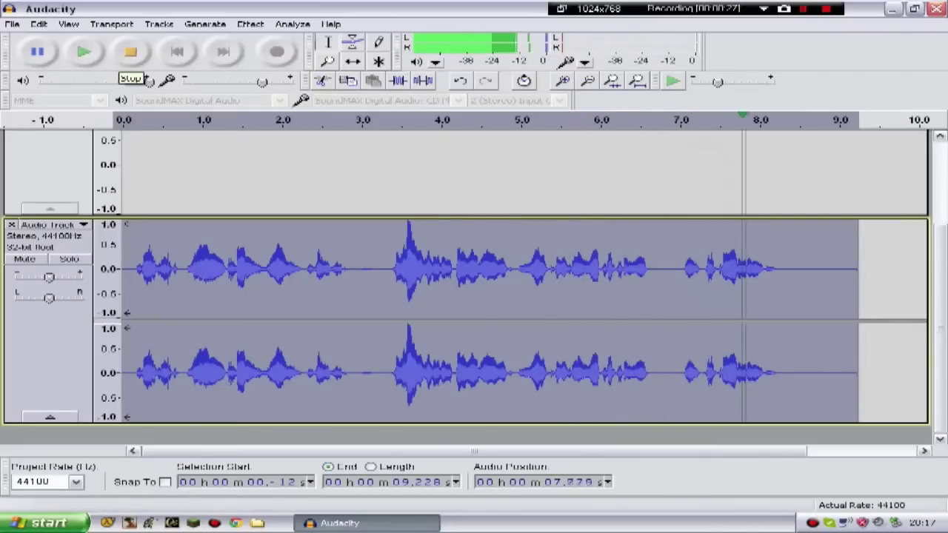
pyautogui.click(130, 52)
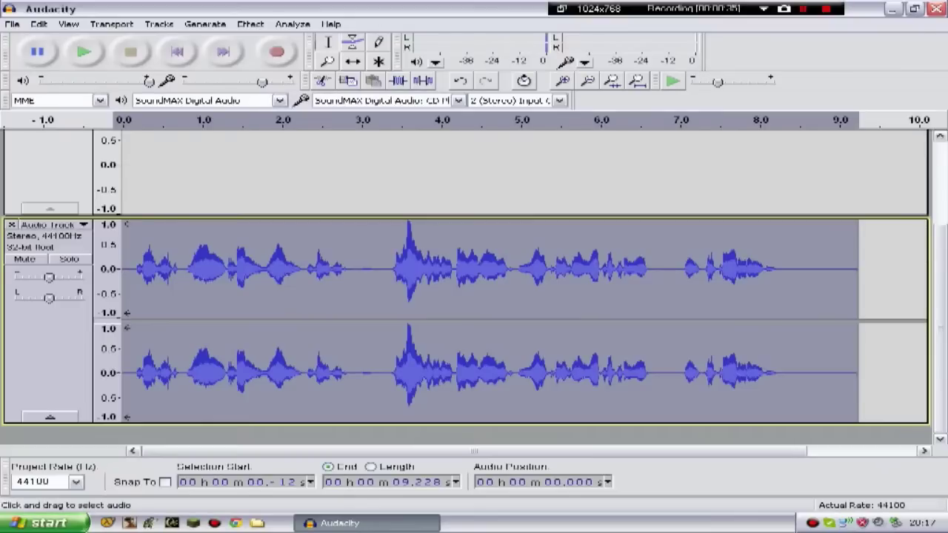
pyautogui.click(12, 23)
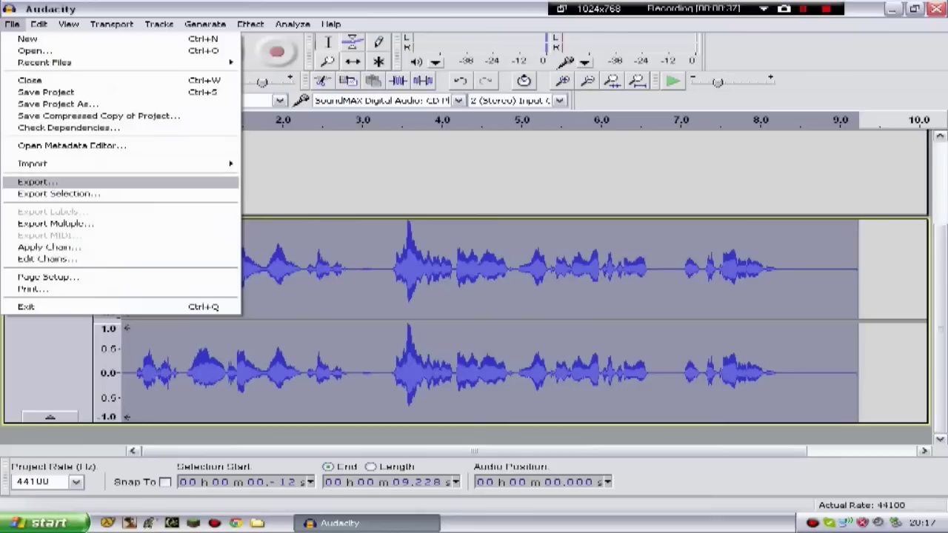
pyautogui.press('Return')
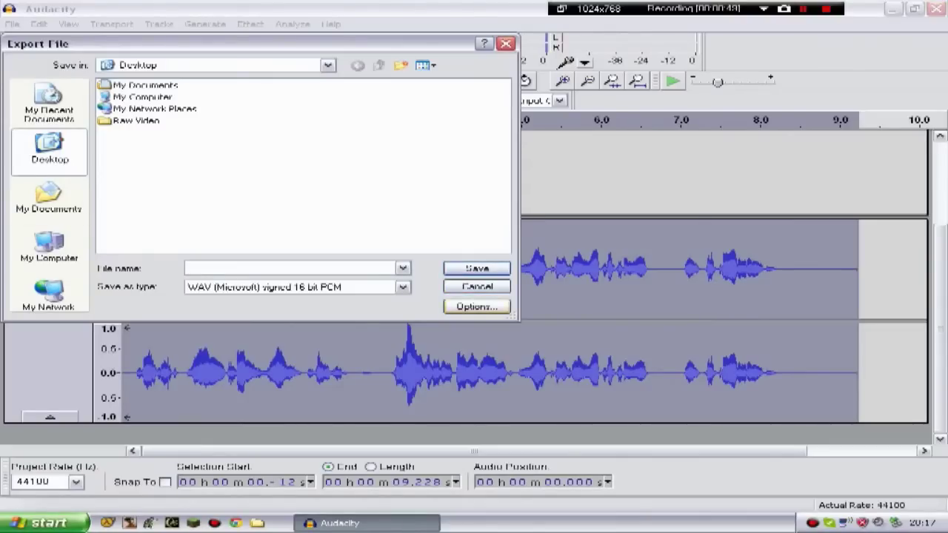
pyautogui.click(477, 287)
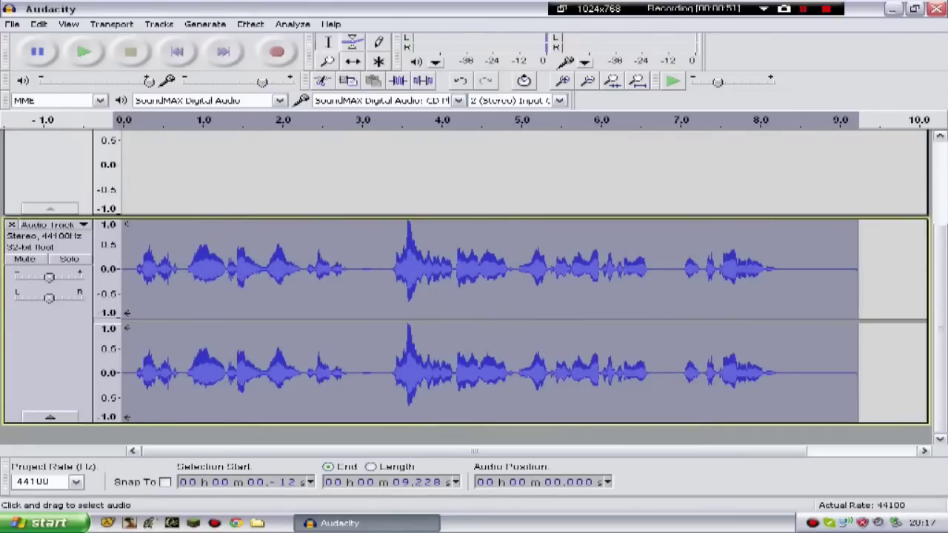